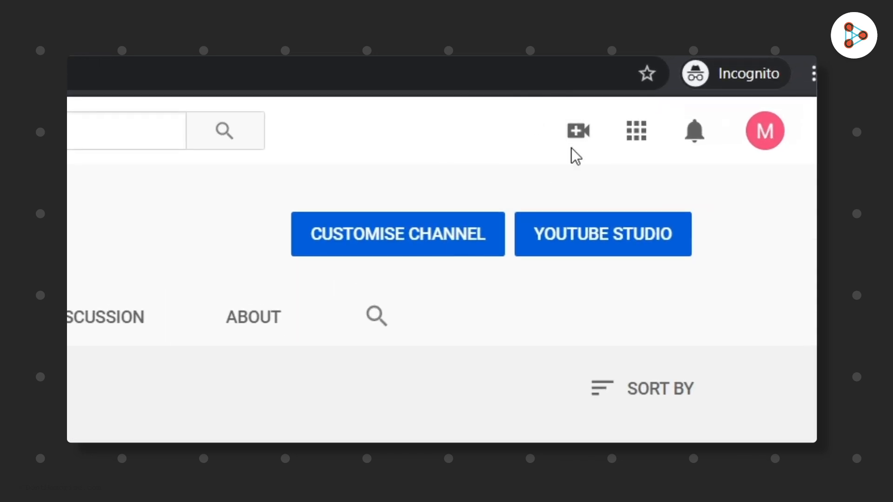
# Step: Start a new video upload to the channel and select the file 01 Basic Geometry from the Sample Videos - Upload folder
pyautogui.click(587, 136)
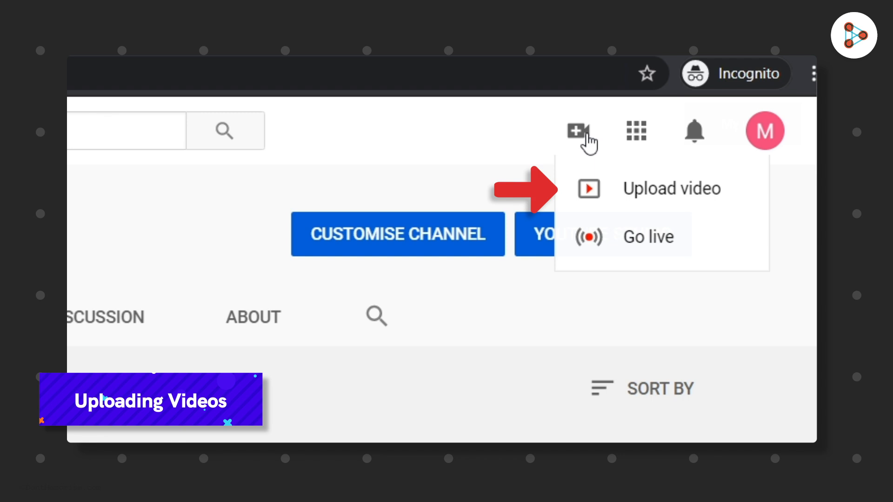
pyautogui.click(628, 191)
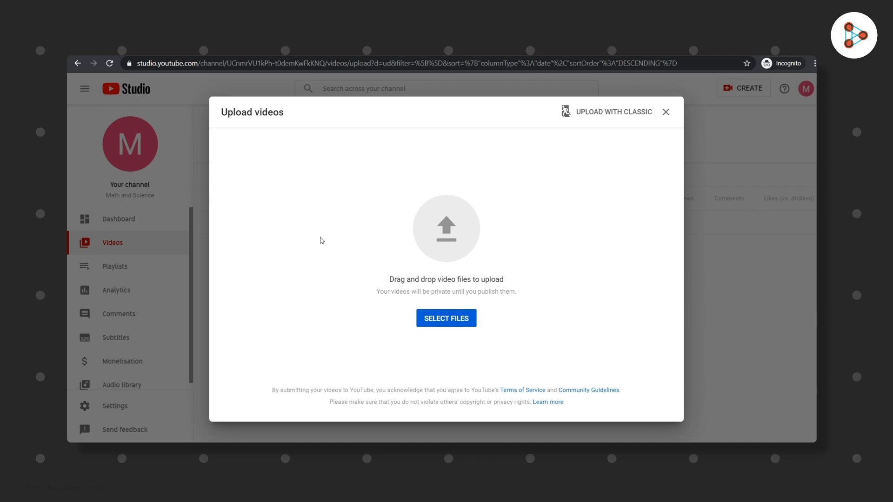
pyautogui.click(448, 320)
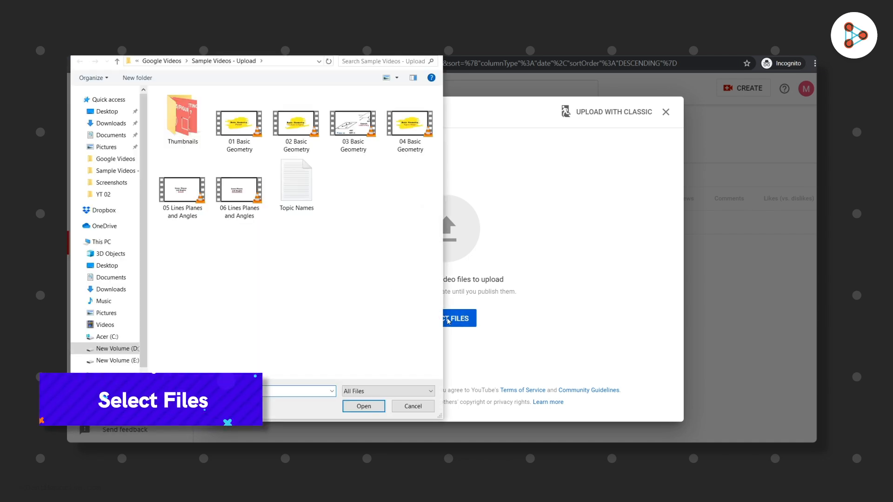
pyautogui.click(237, 126)
pyautogui.click(364, 407)
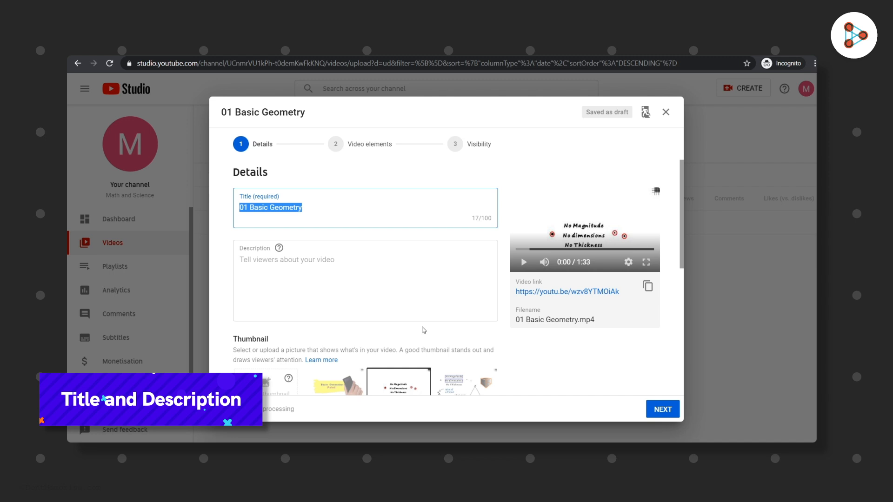
# Step: Title the video "What is a Point?" and describe it as "This video explains the meaning of the word 'point' in Geometry."
pyautogui.write('What is a Point?')
pyautogui.press('Tab')
pyautogui.write("This video explains the meaning of the word 'point' in ")
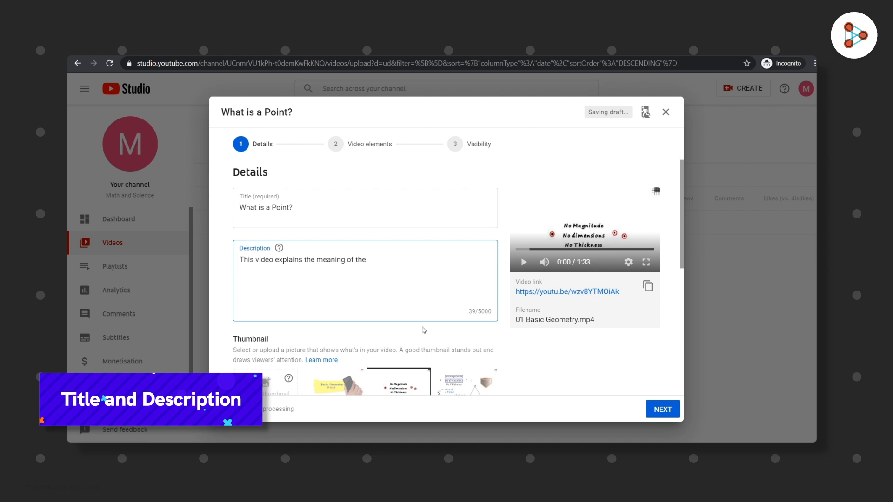
pyautogui.write('Geometry.')
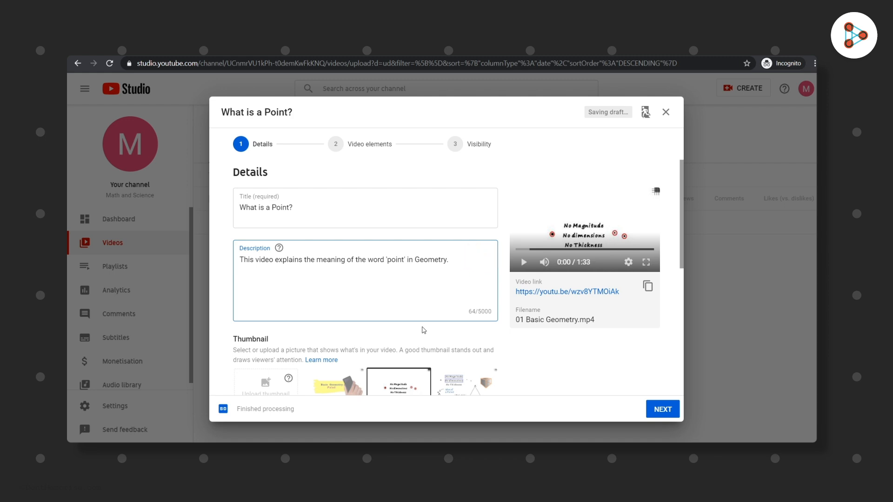
pyautogui.press('Return')
pyautogui.write('https://DontMemorise.com')
pyautogui.press('Return')
pyautogui.write('https:/')
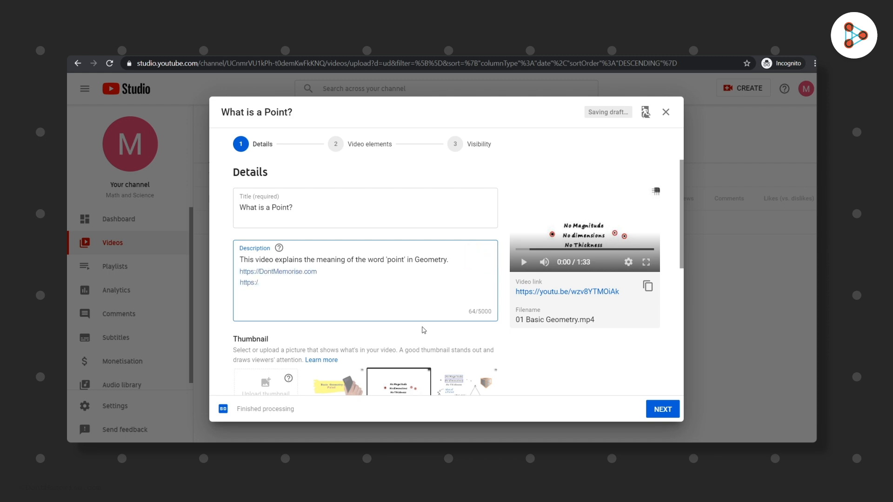
pyautogui.write('/youtube.com/dontmemorise?sub_confirmation=1')
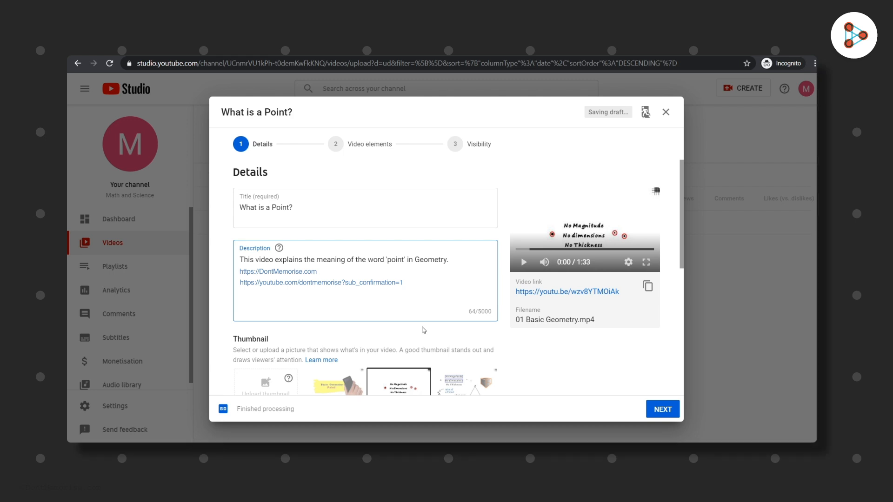
# Step: Expand the advanced age restriction settings and declare the video as Made for Kids
pyautogui.moveTo(682, 194); pyautogui.dragTo(682, 233)
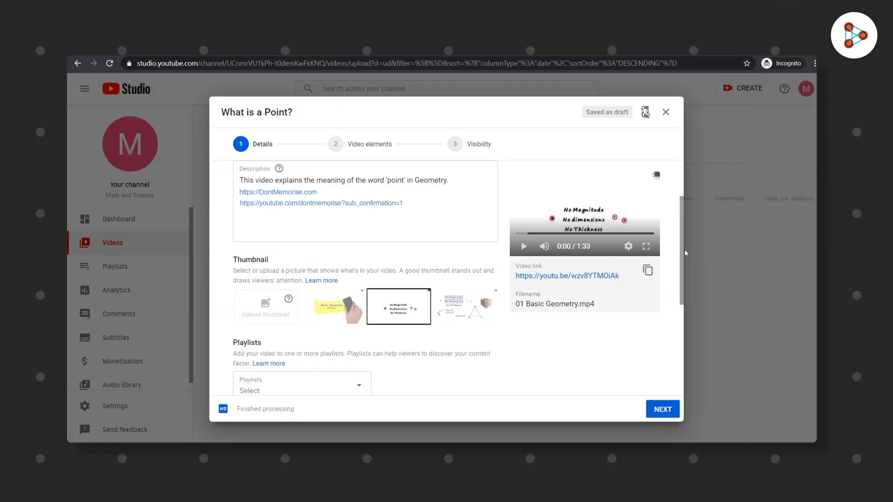
pyautogui.moveTo(288, 300)
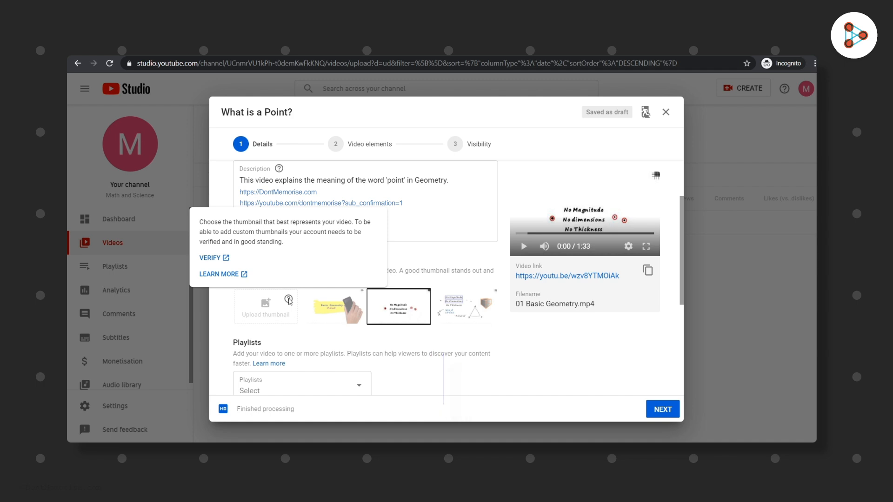
pyautogui.scroll(-1, 683, 289)
pyautogui.moveTo(682, 289); pyautogui.dragTo(685, 372)
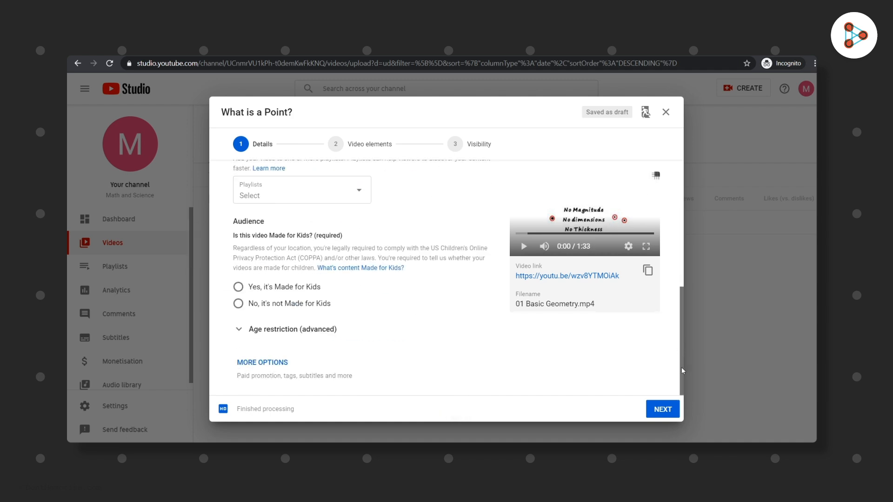
pyautogui.click(261, 329)
pyautogui.scroll(-1, 403, 304)
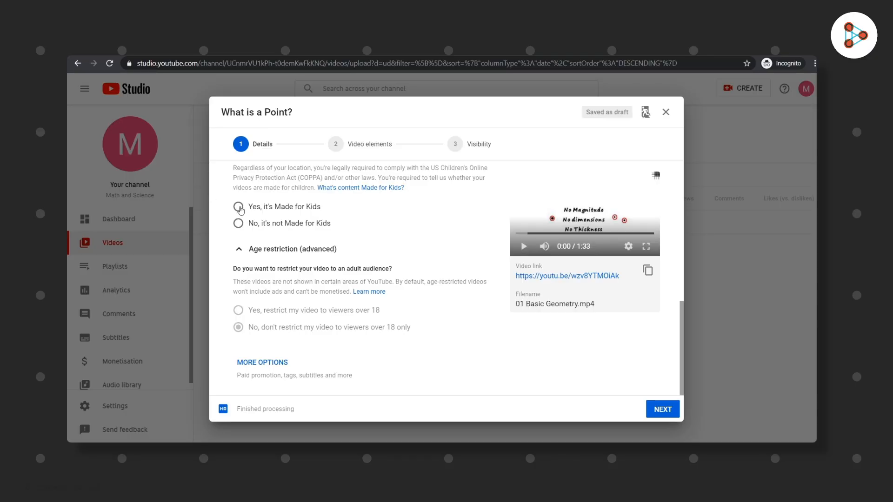
pyautogui.click(238, 208)
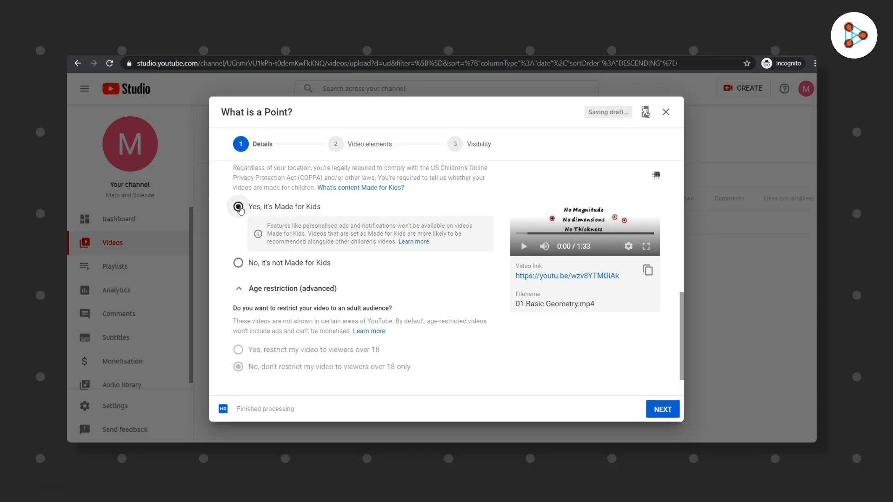
# Step: Show the additional video options and add the tags mathematics, geometry, basic geometry and point
pyautogui.scroll(-2, 261, 326)
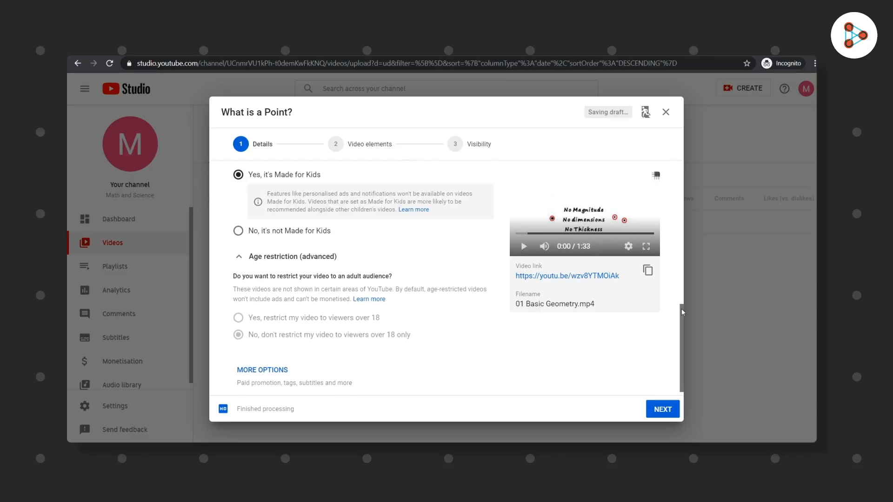
pyautogui.click(267, 366)
pyautogui.moveTo(682, 274); pyautogui.dragTo(684, 309)
pyautogui.click(286, 297)
pyautogui.write('mathematics,')
pyautogui.click(350, 298)
pyautogui.write('geometry,basic geome')
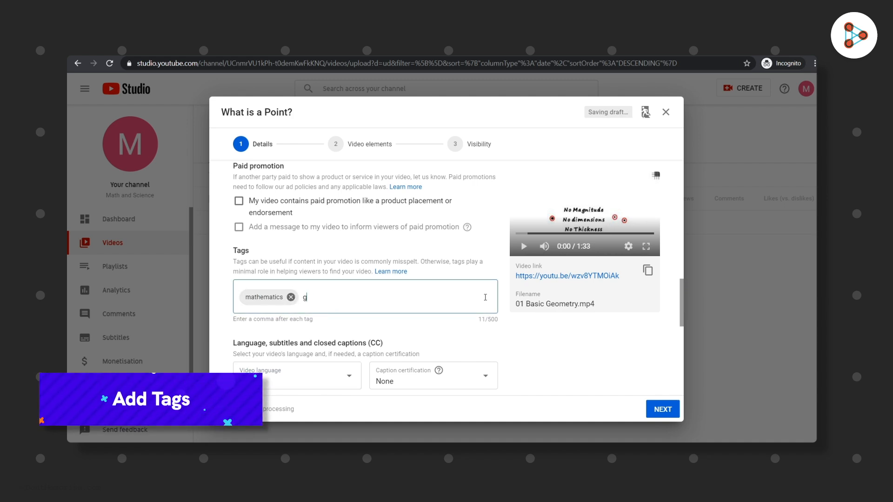
pyautogui.write('try,point,')
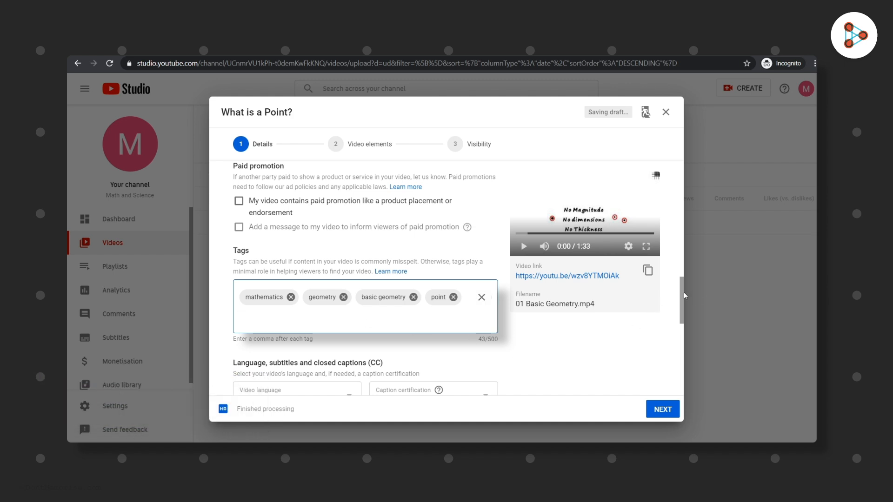
# Step: Set the video's category to Education and proceed to the Video elements stage
pyautogui.moveTo(682, 296); pyautogui.dragTo(522, 362)
pyautogui.click(297, 289)
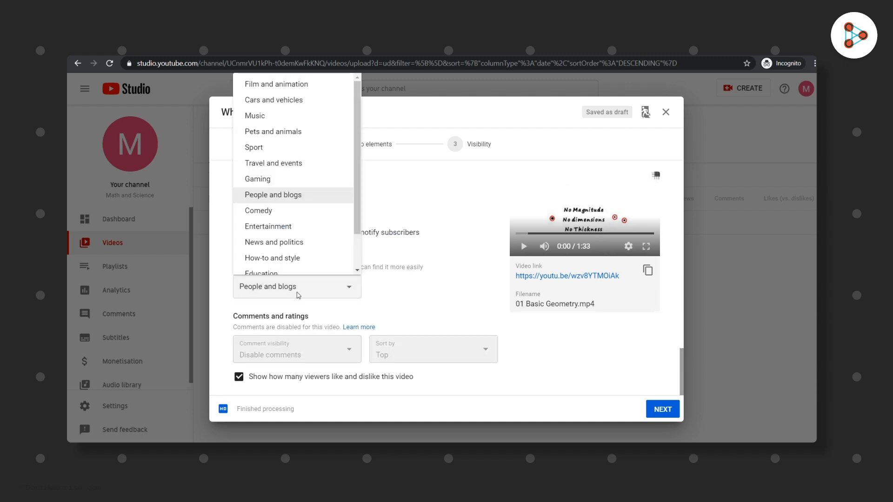
pyautogui.click(298, 271)
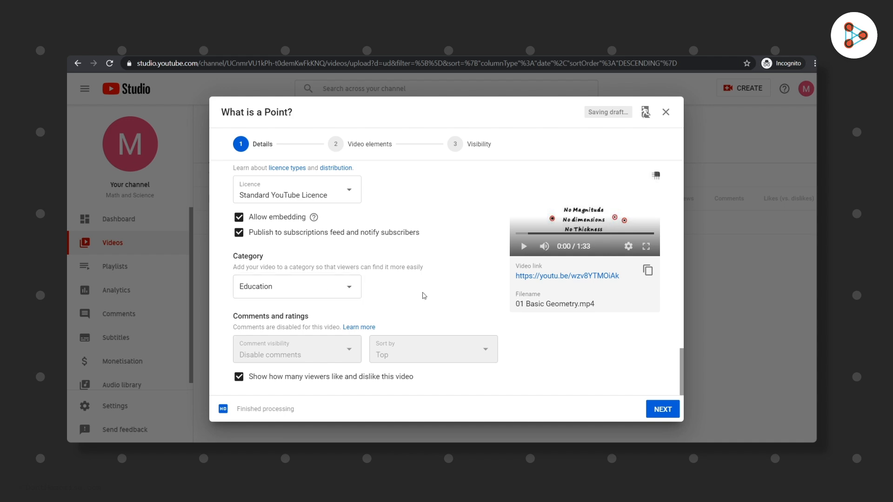
pyautogui.click(662, 409)
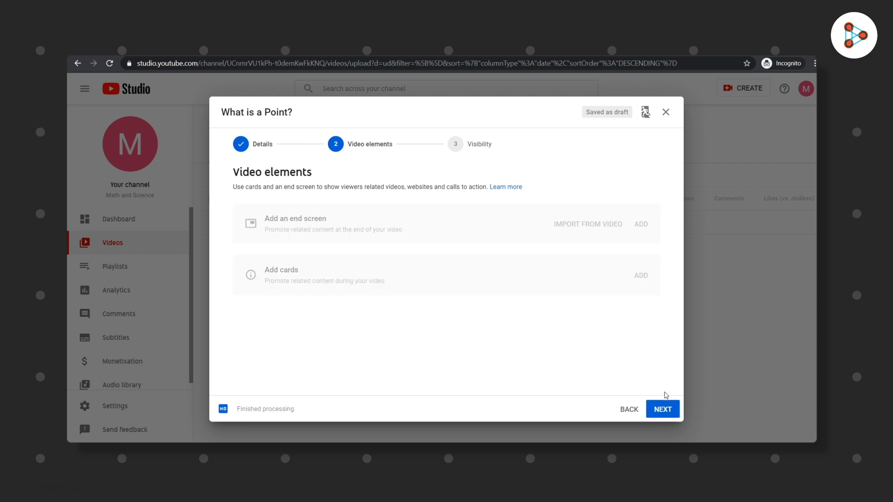
# Step: Skip the video elements, set the video's visibility to Public and publish it
pyautogui.click(663, 408)
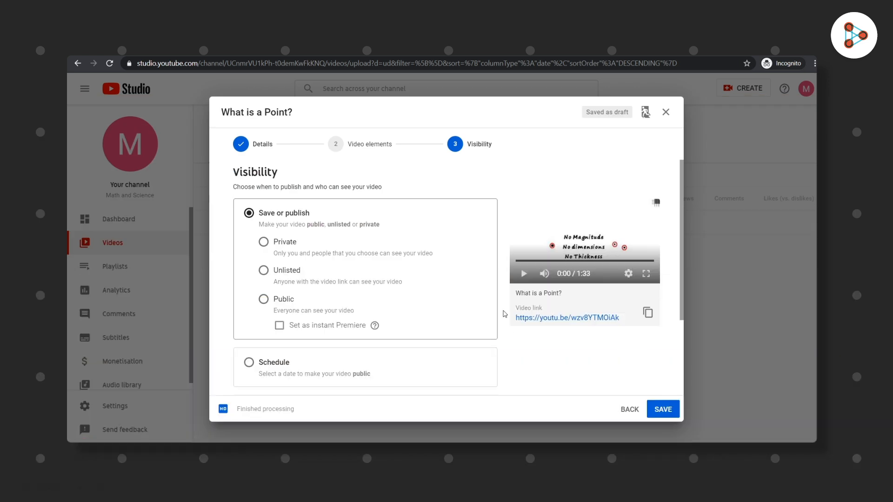
pyautogui.moveTo(681, 273); pyautogui.dragTo(683, 350)
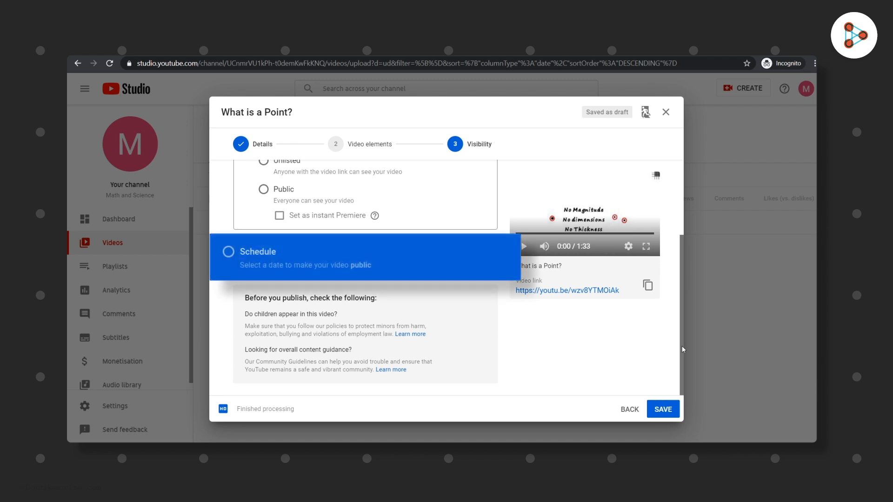
pyautogui.scroll(3, 507, 347)
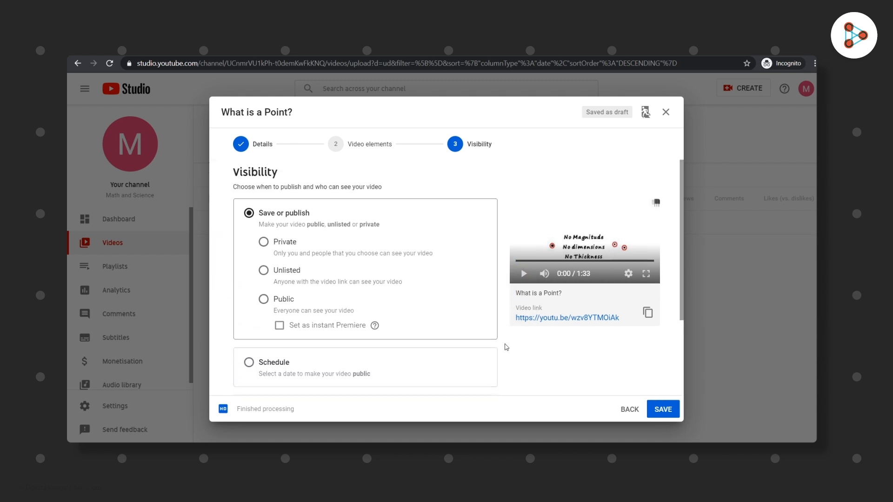
pyautogui.click(264, 300)
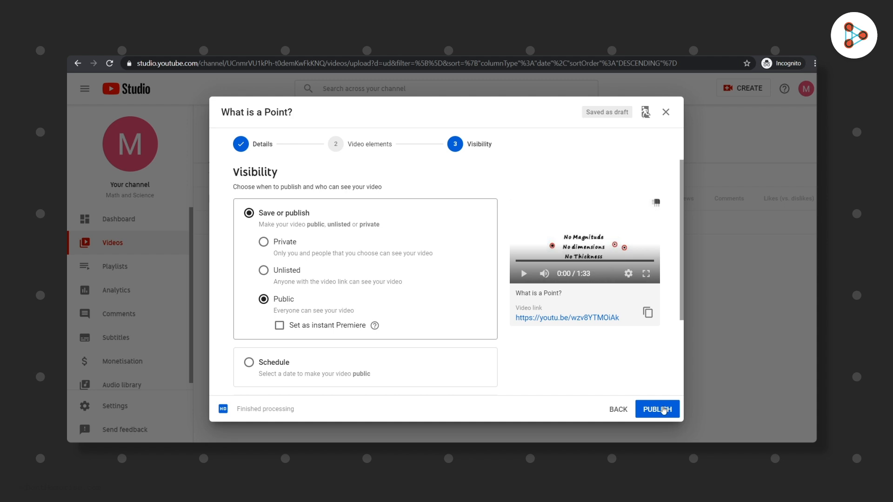
pyautogui.click(664, 410)
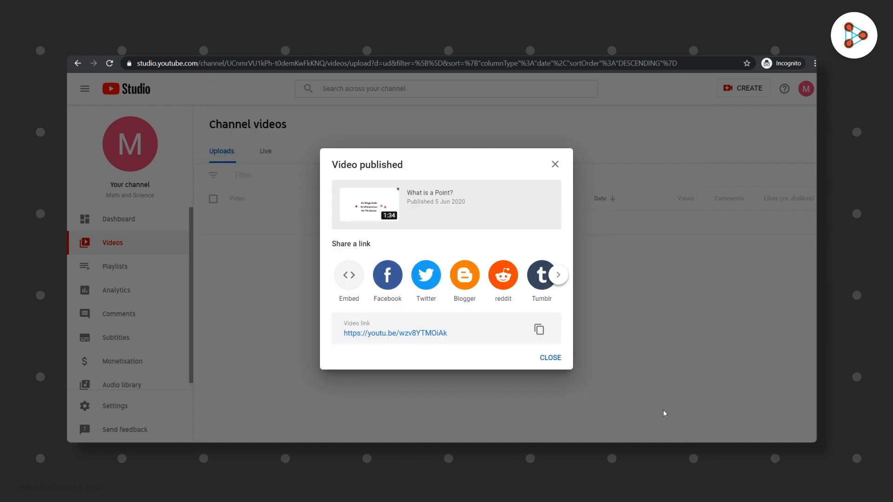
# Step: Dismiss the sharing dialog and view the uploads on the channel's public Videos page
pyautogui.click(552, 359)
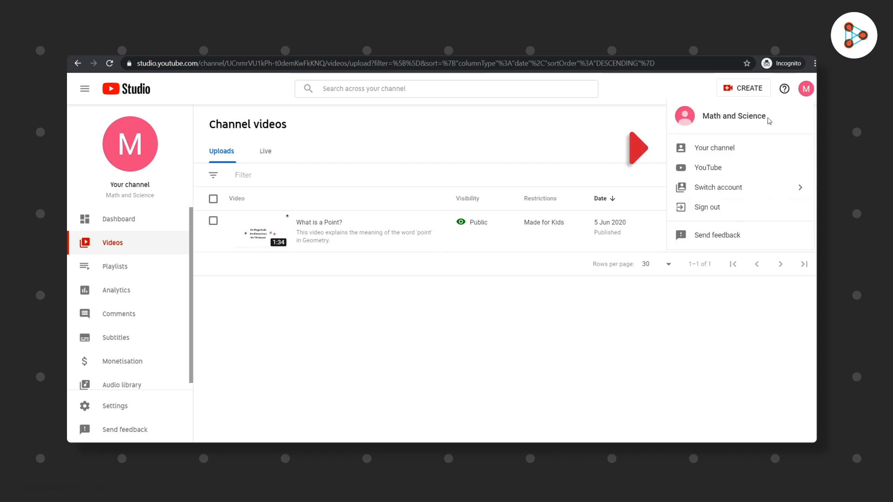
pyautogui.click(725, 148)
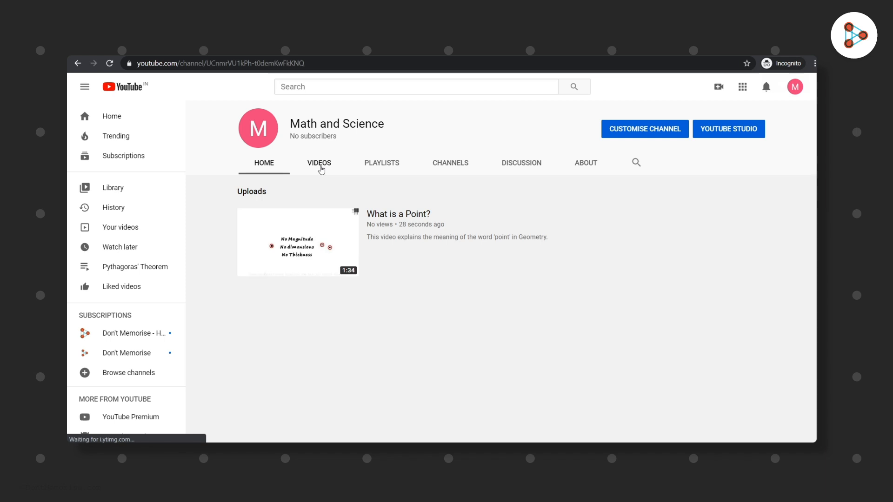
pyautogui.click(320, 164)
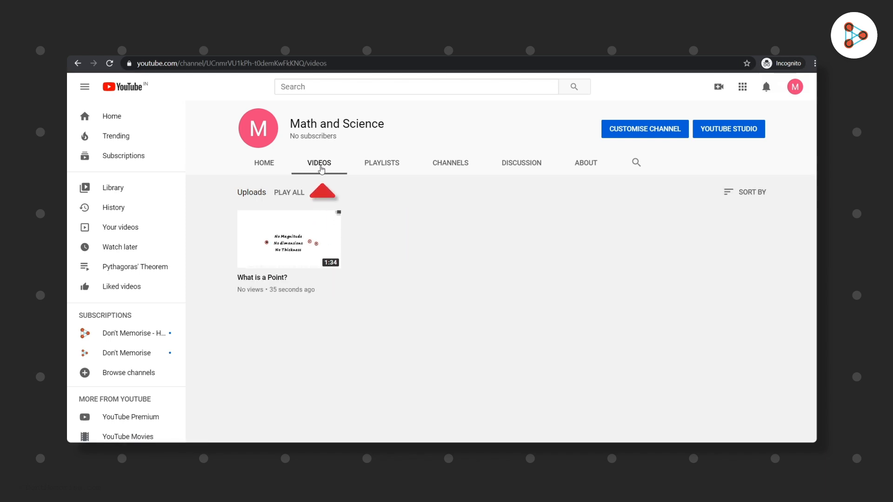